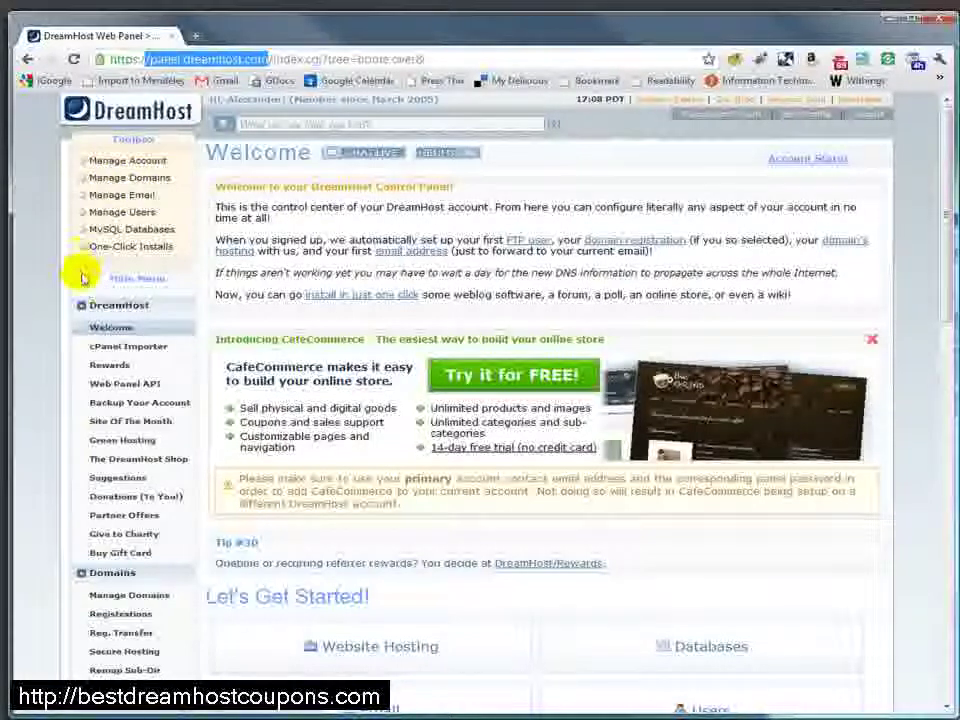
Open Manage Domains and review registration time: halavais.com 28 days+, w1n5t0n.com Unknown.
click(122, 595)
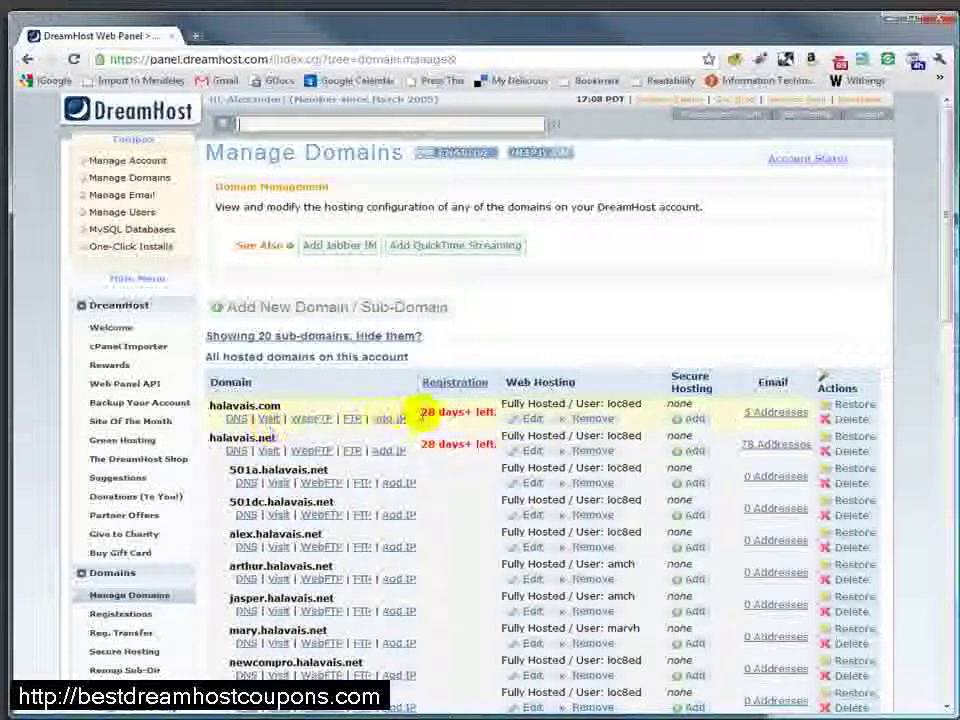
drag(421, 411, 487, 411)
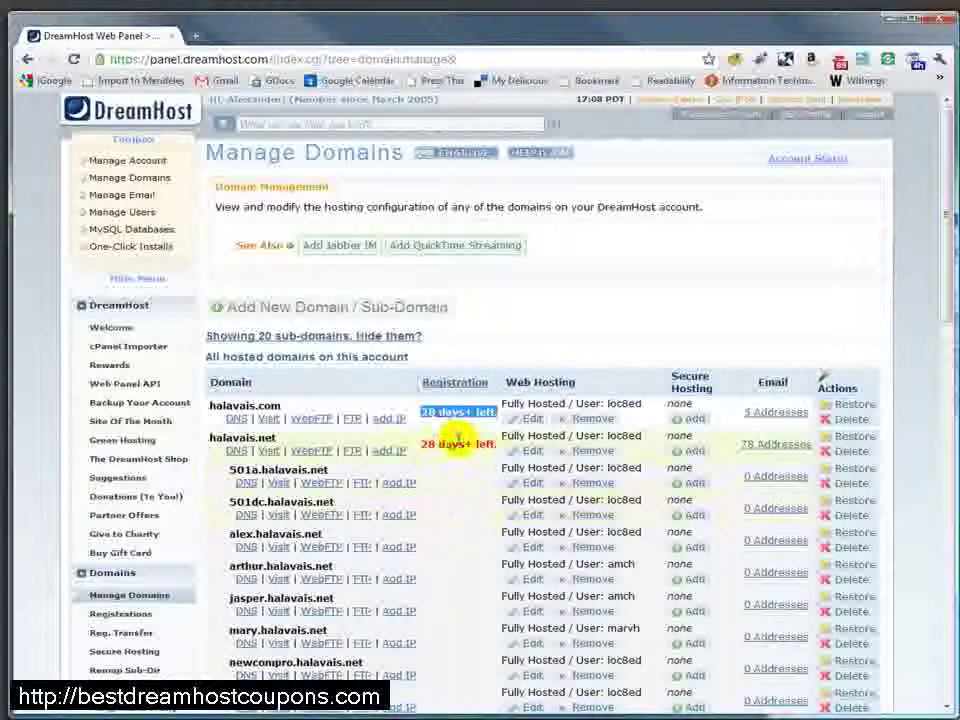
scroll(454, 439, down, 10)
scroll(463, 446, down, 3)
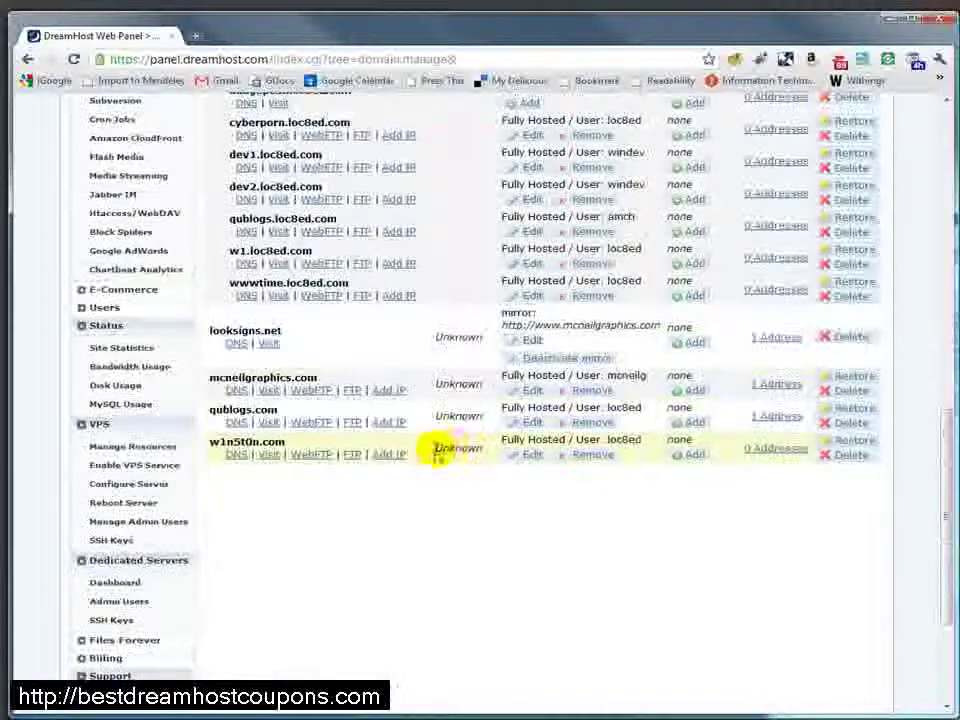
double_click(440, 449)
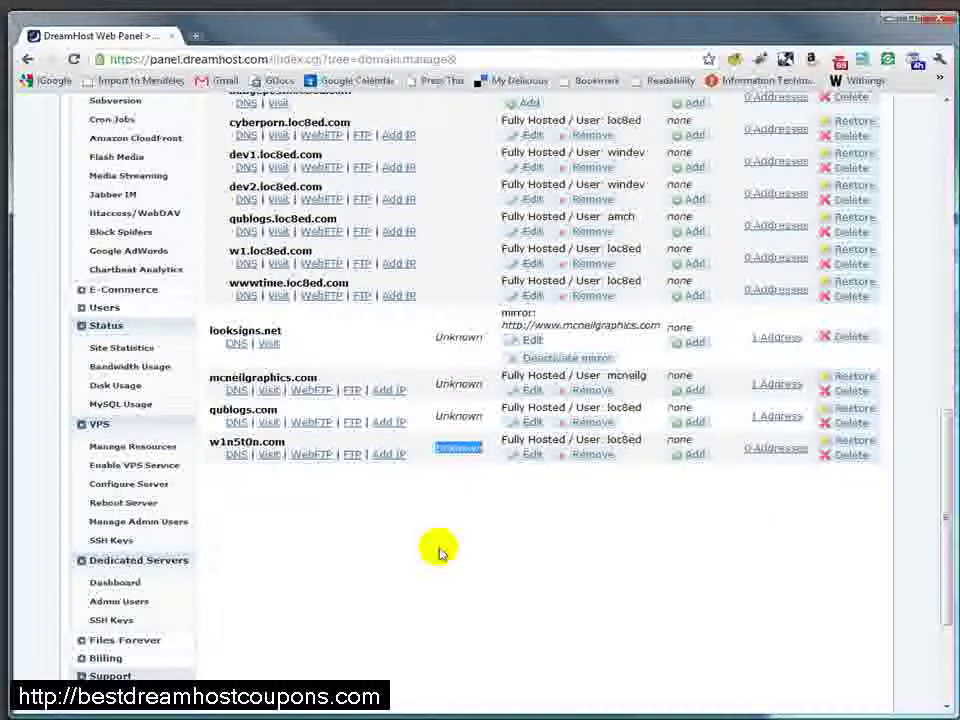
scroll(441, 553, up, 5)
scroll(467, 636, down, 4)
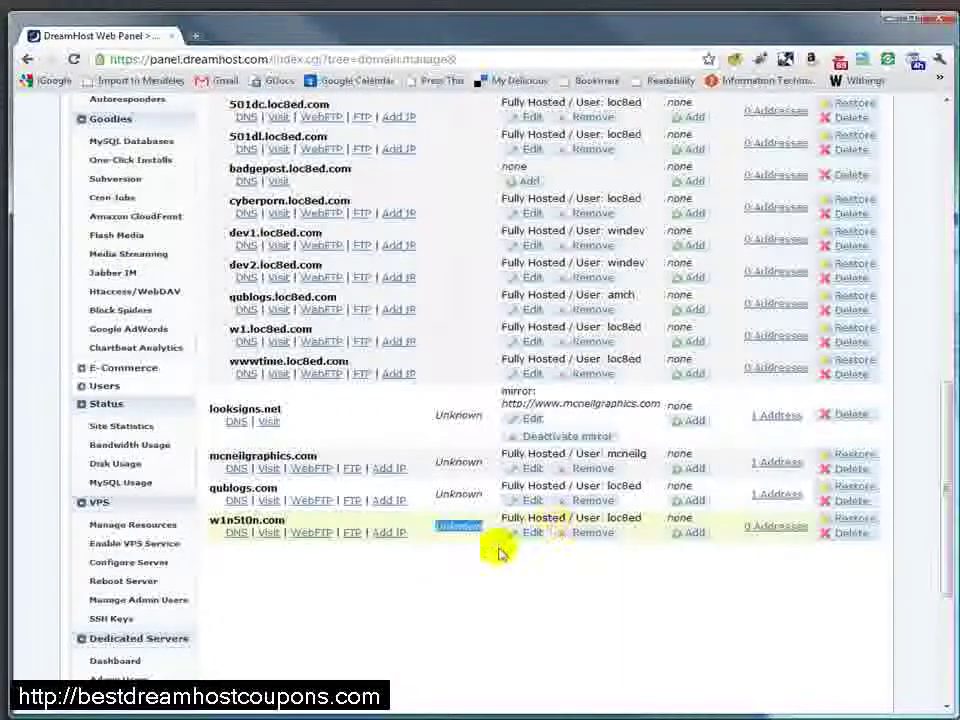
scroll(478, 553, up, 15)
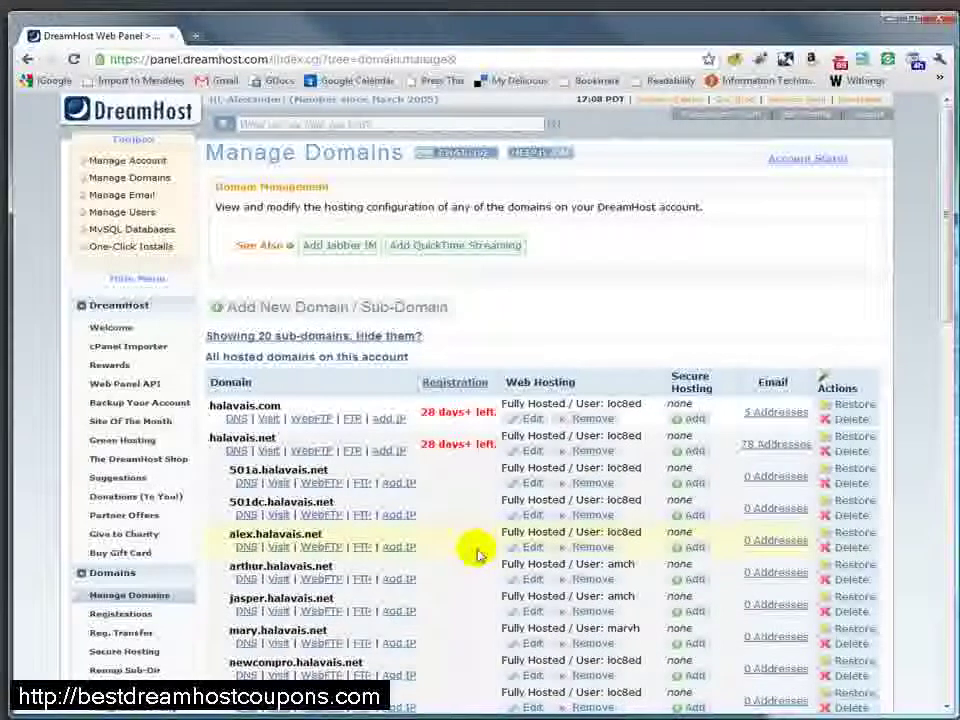
Open the halavais.com Fully Hosted settings and highlight the domain being hosted.
click(523, 418)
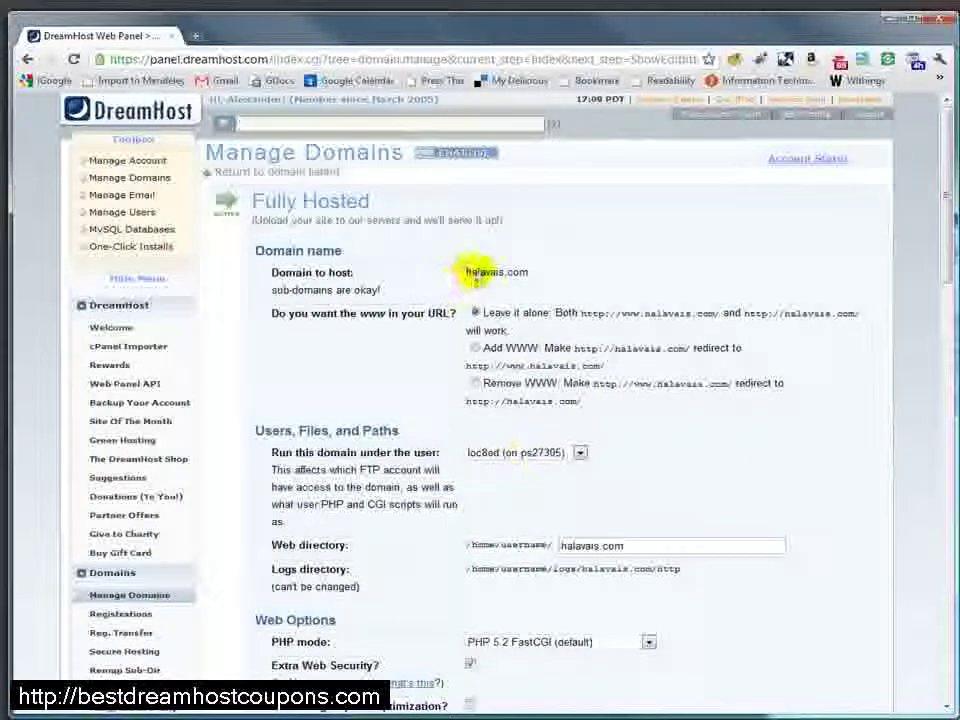
click(465, 267)
drag(465, 267, 527, 277)
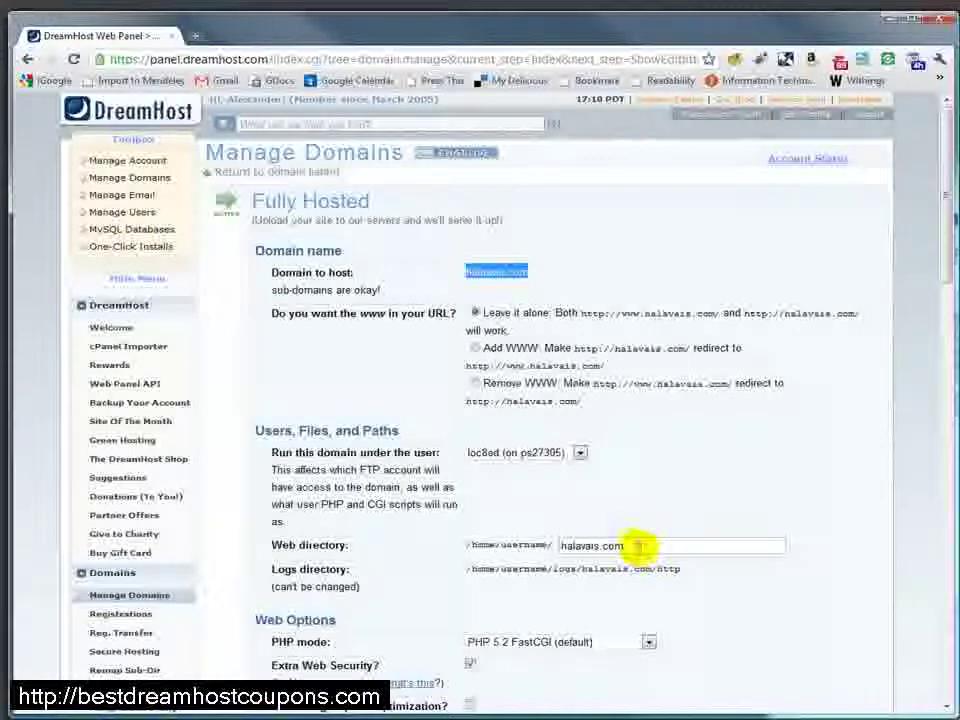
double_click(640, 545)
drag(585, 545, 531, 544)
click(622, 505)
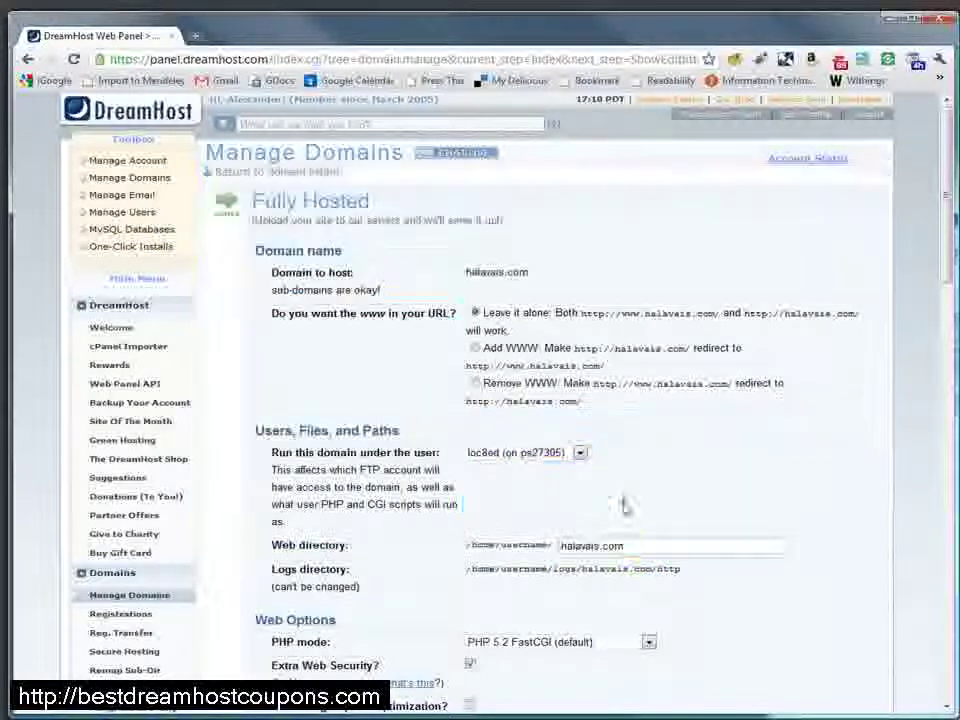
double_click(639, 547)
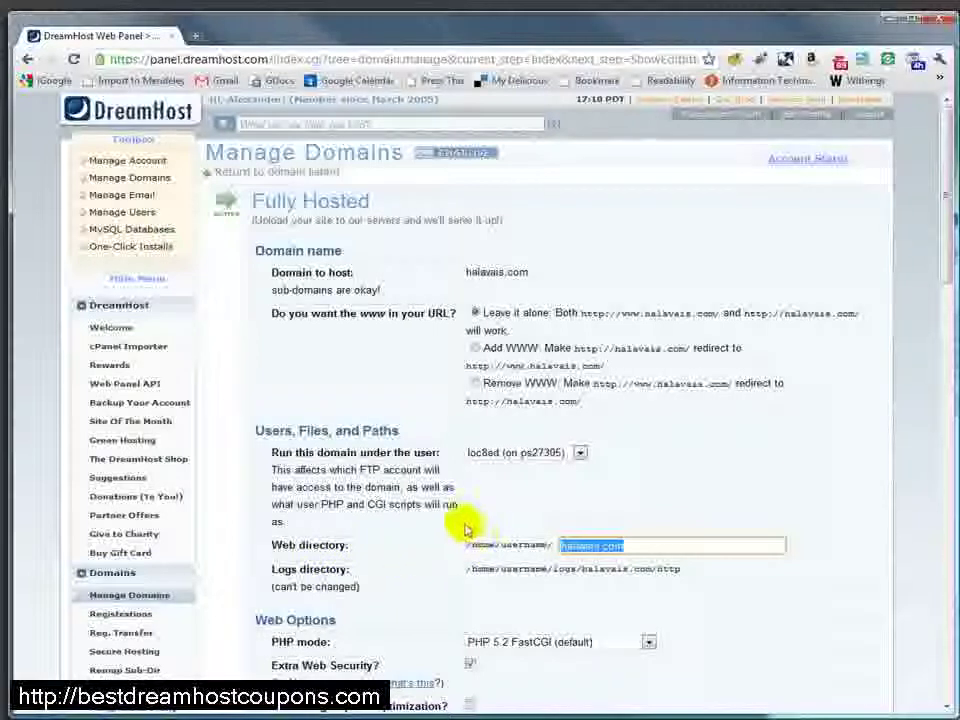
scroll(386, 510, down, 5)
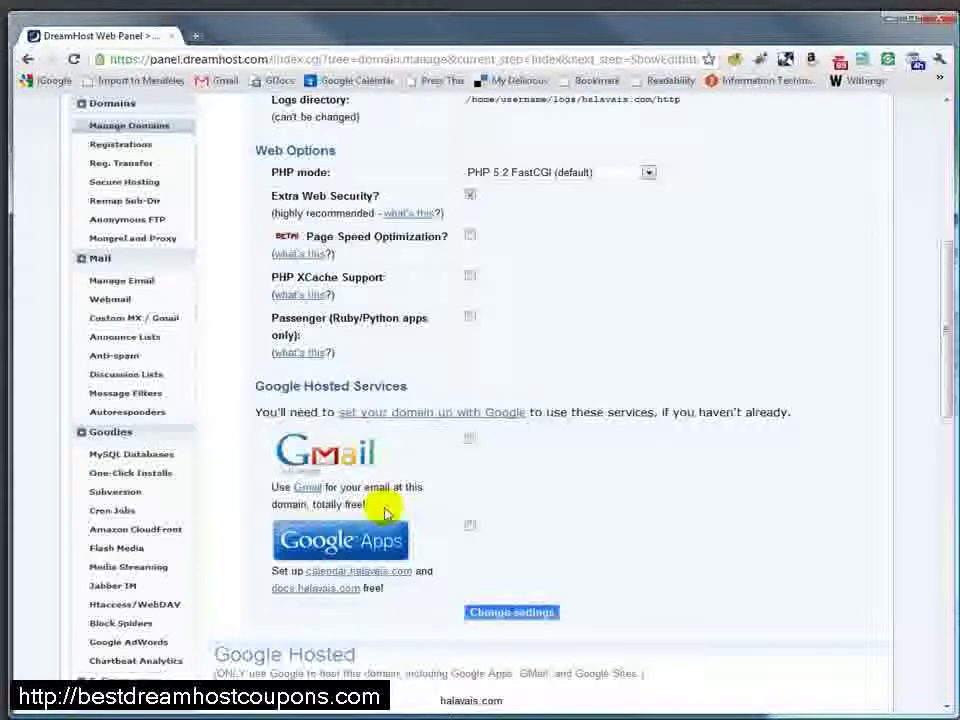
scroll(386, 512, down, 4)
scroll(386, 512, up, 9)
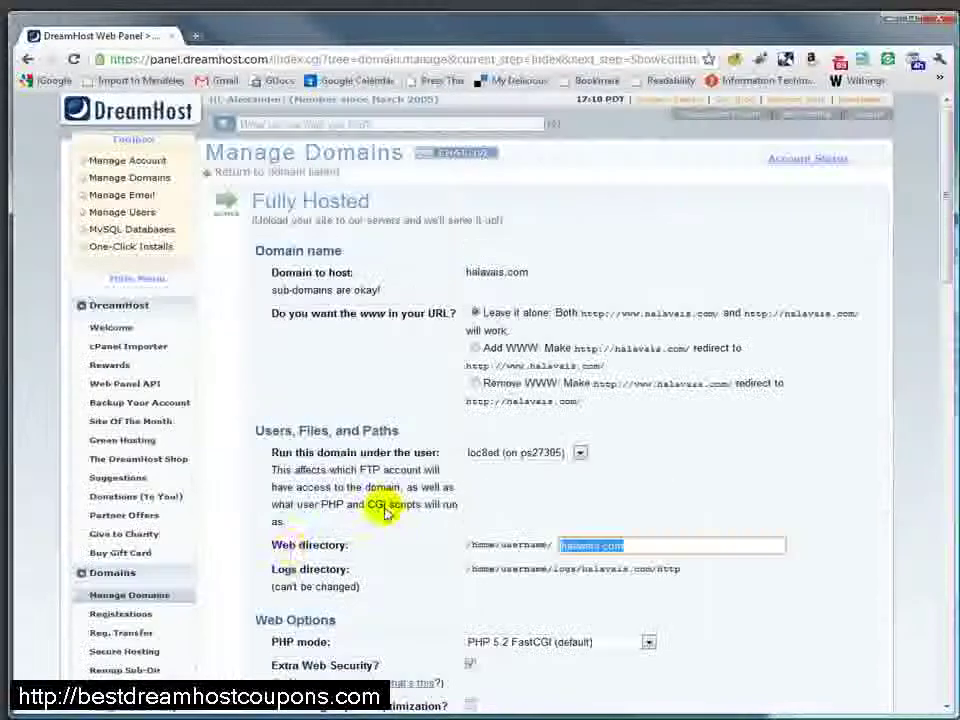
scroll(221, 553, down, 3)
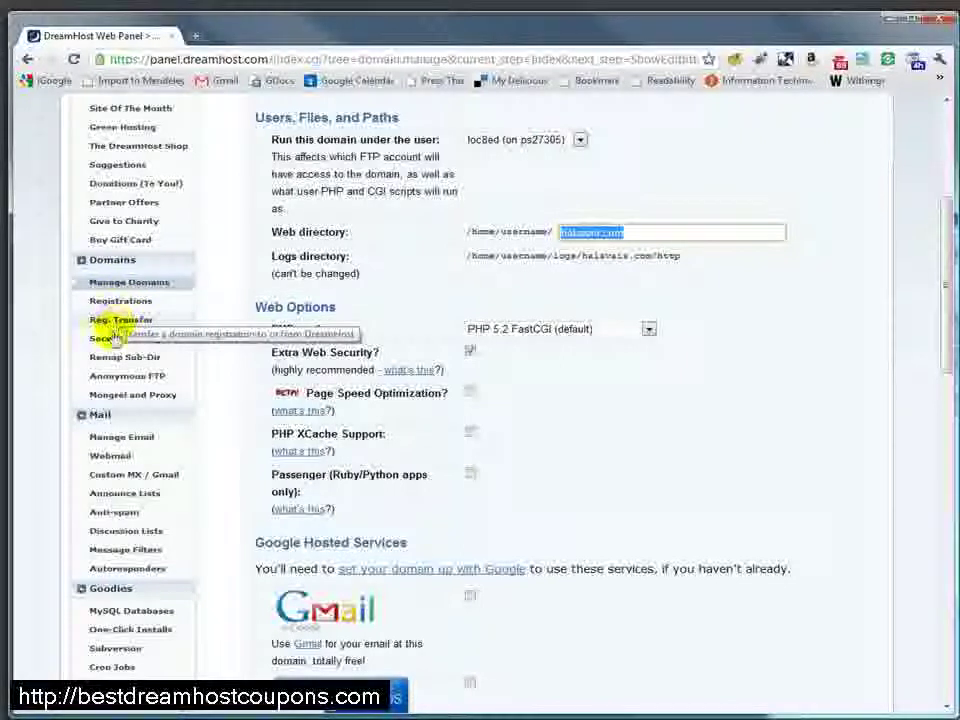
click(117, 440)
scroll(180, 422, up, 2)
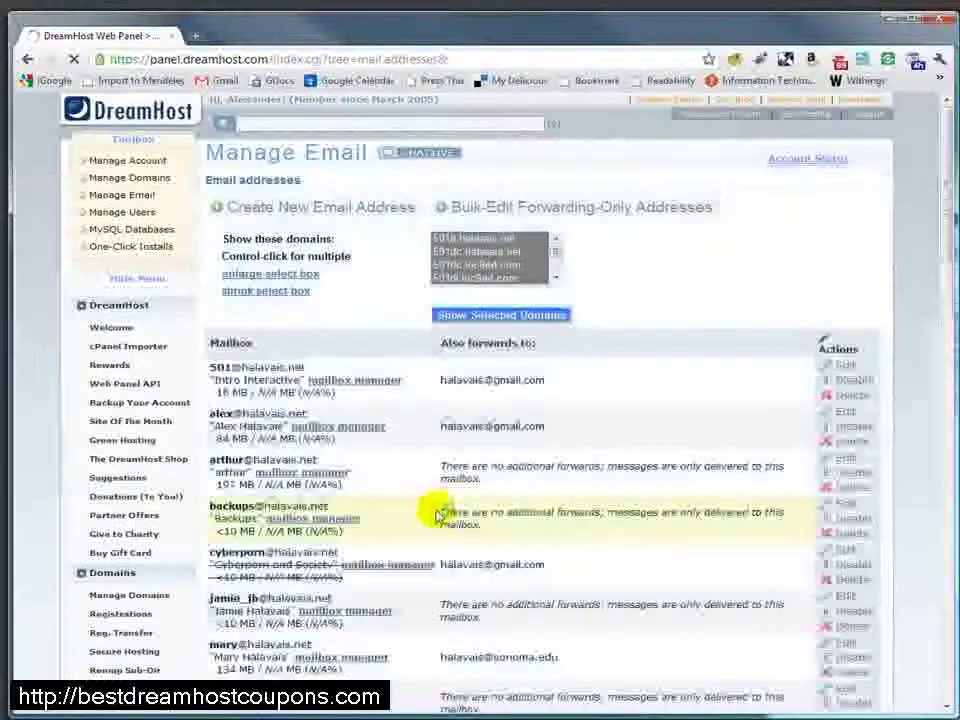
scroll(350, 452, down, 1)
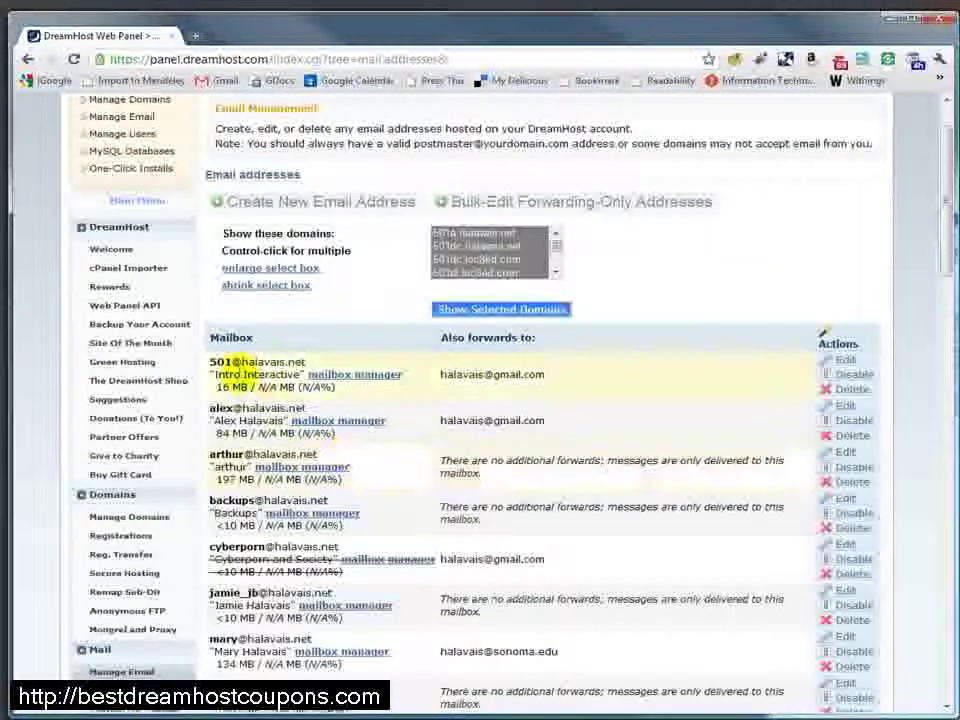
scroll(600, 415, down, 8)
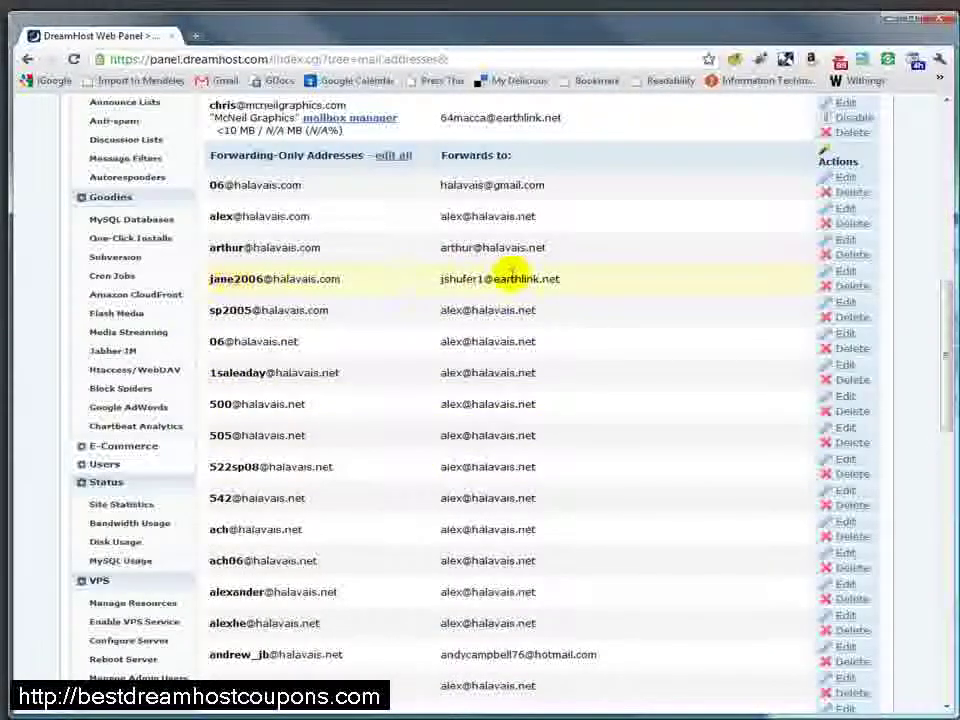
scroll(525, 276, up, 7)
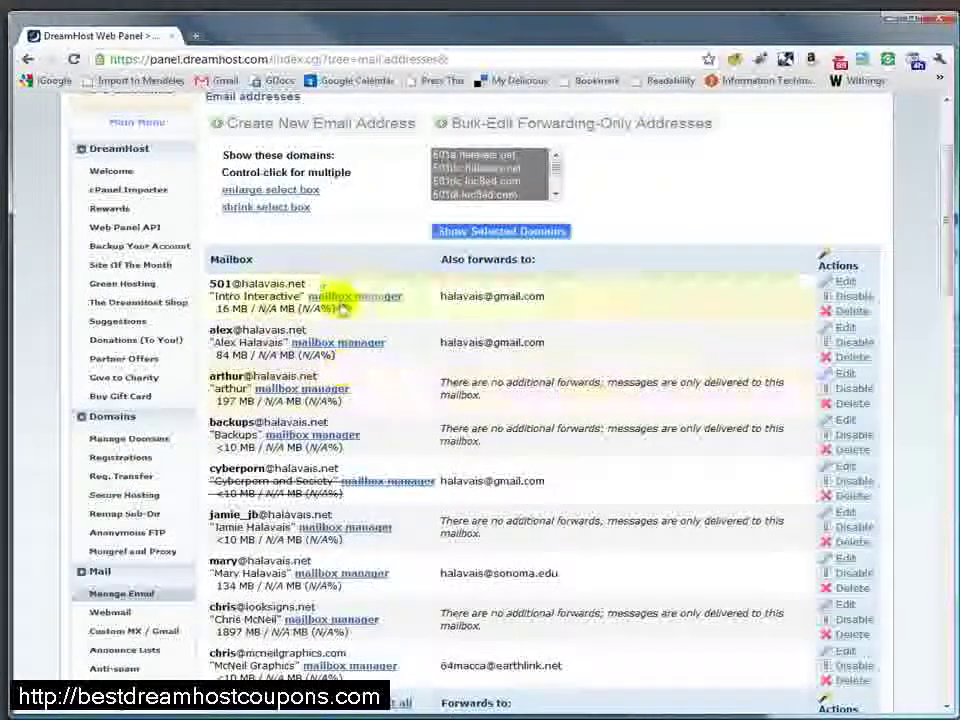
scroll(460, 445, down, 3)
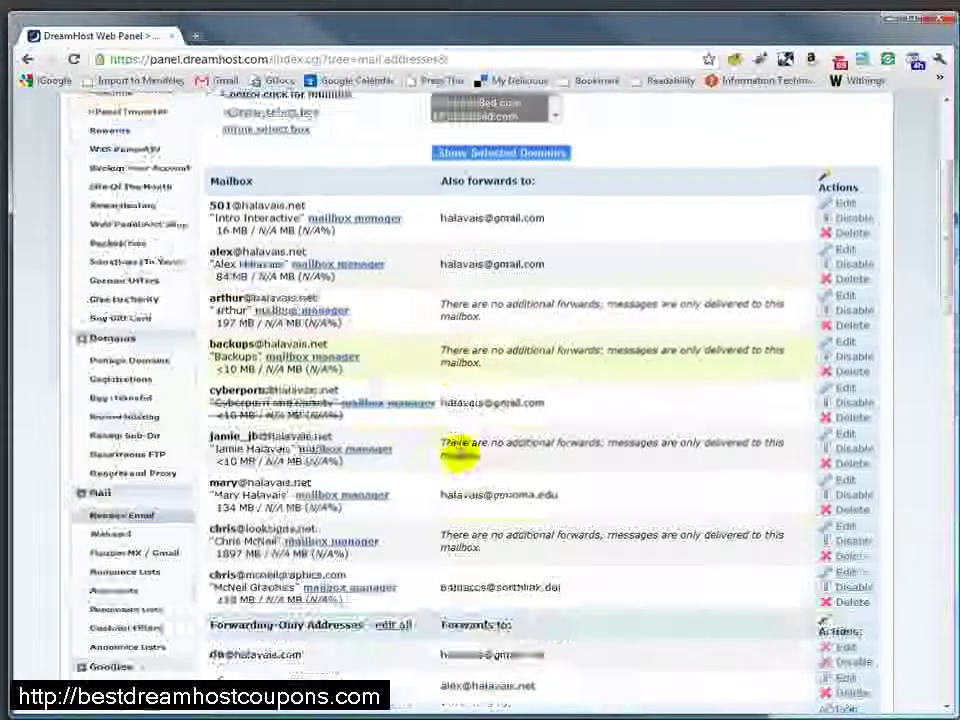
scroll(459, 455, up, 4)
scroll(380, 500, down, 1)
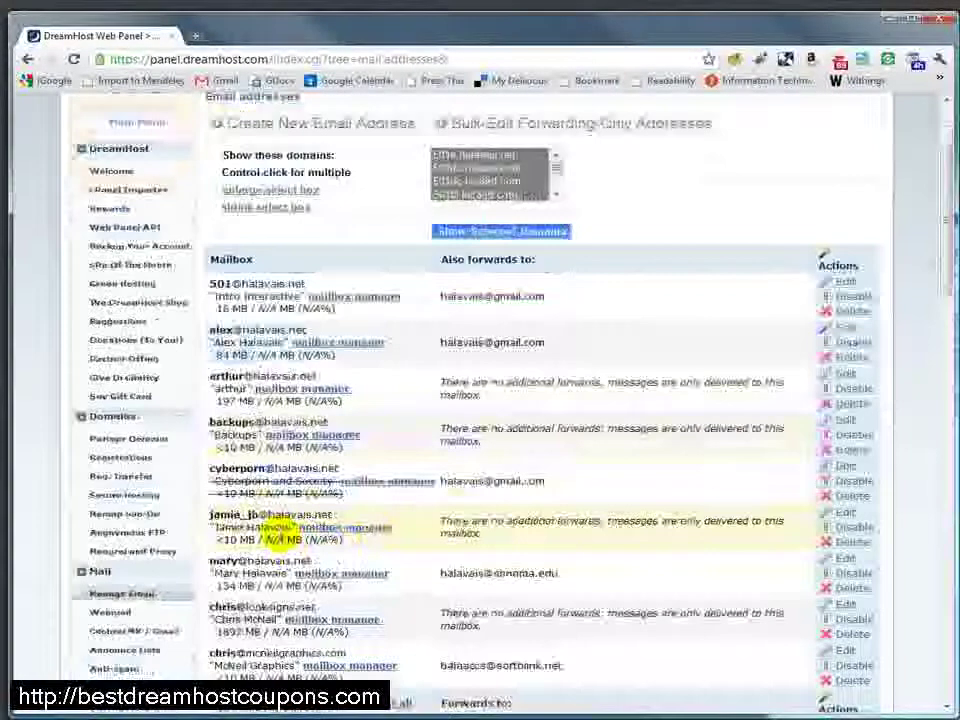
scroll(71, 467, down, 3)
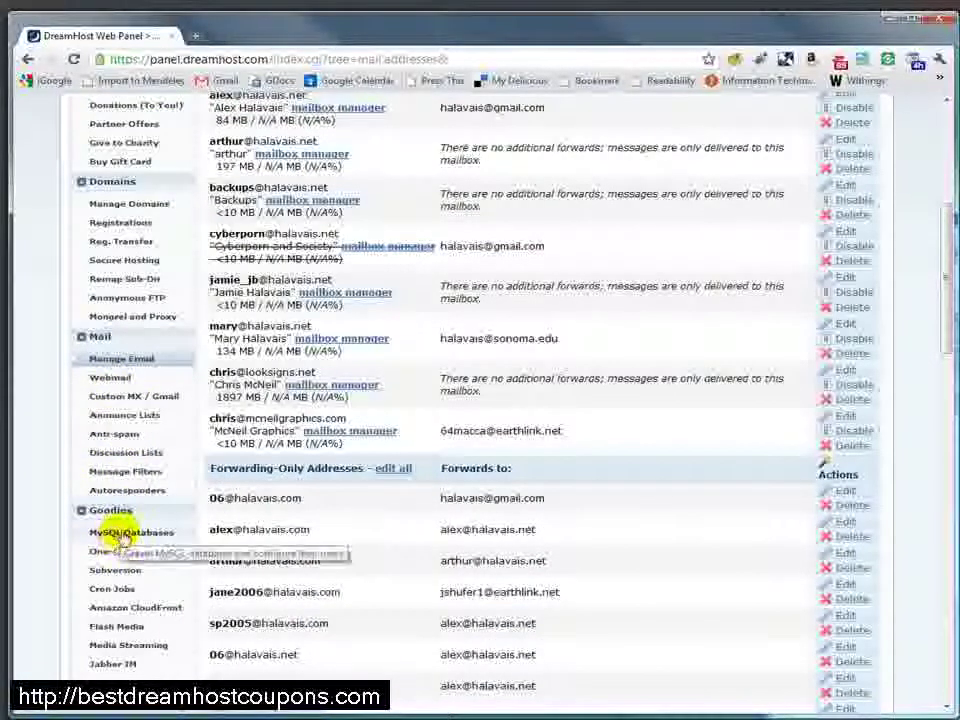
Open MySQL Databases under Goodies and scroll to the Databases table.
click(127, 535)
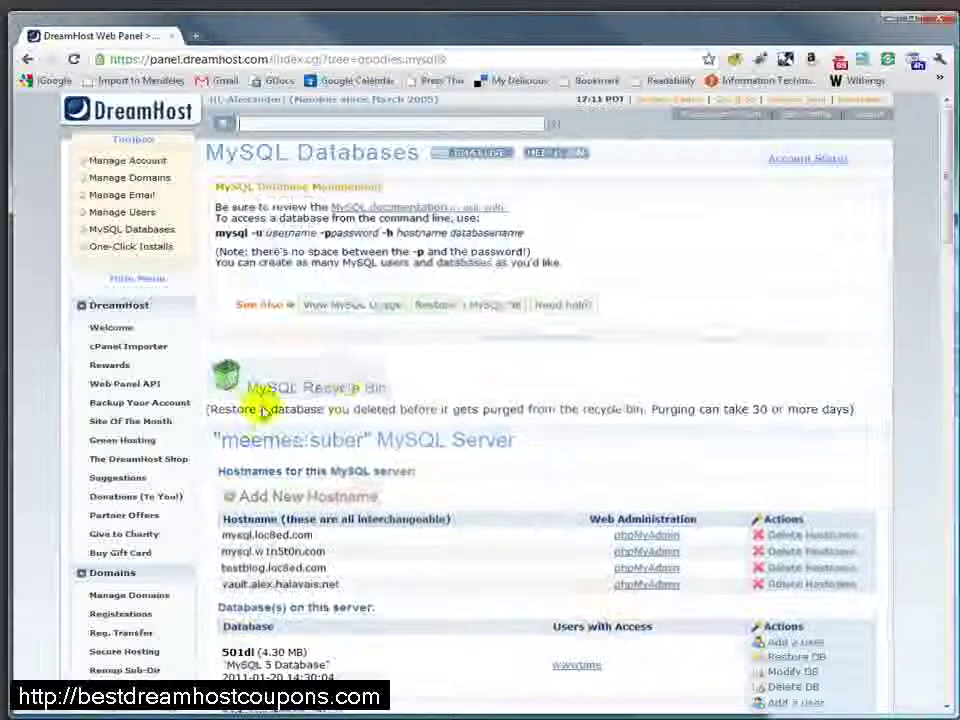
scroll(235, 350, down, 4)
scroll(232, 355, down, 2)
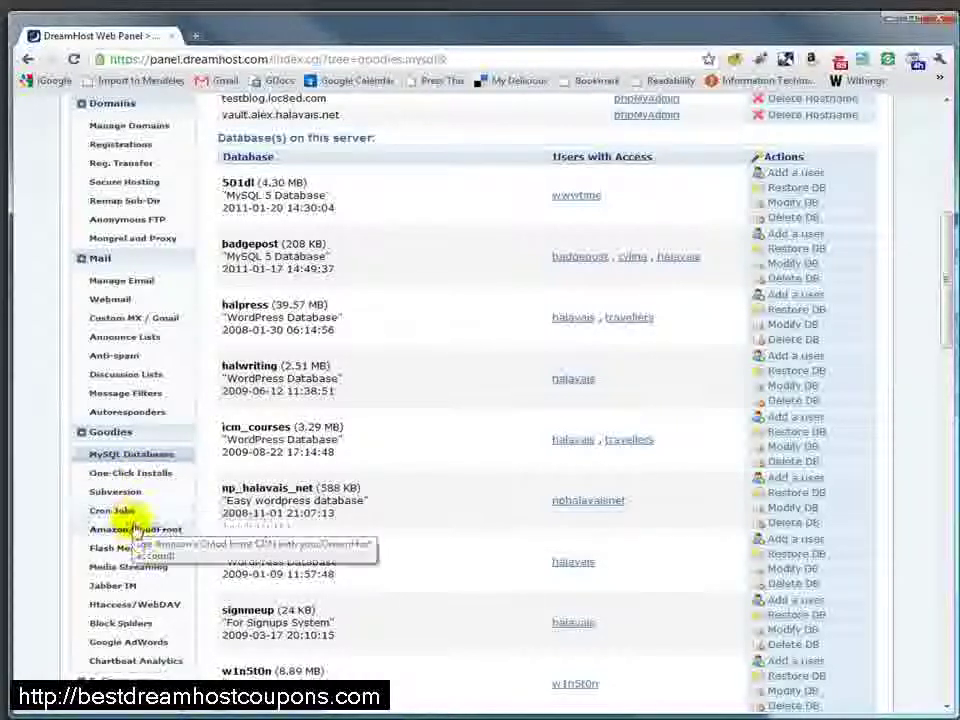
Open the Htaccess/WebDAV page, then expand the Users section in the sidebar.
click(146, 622)
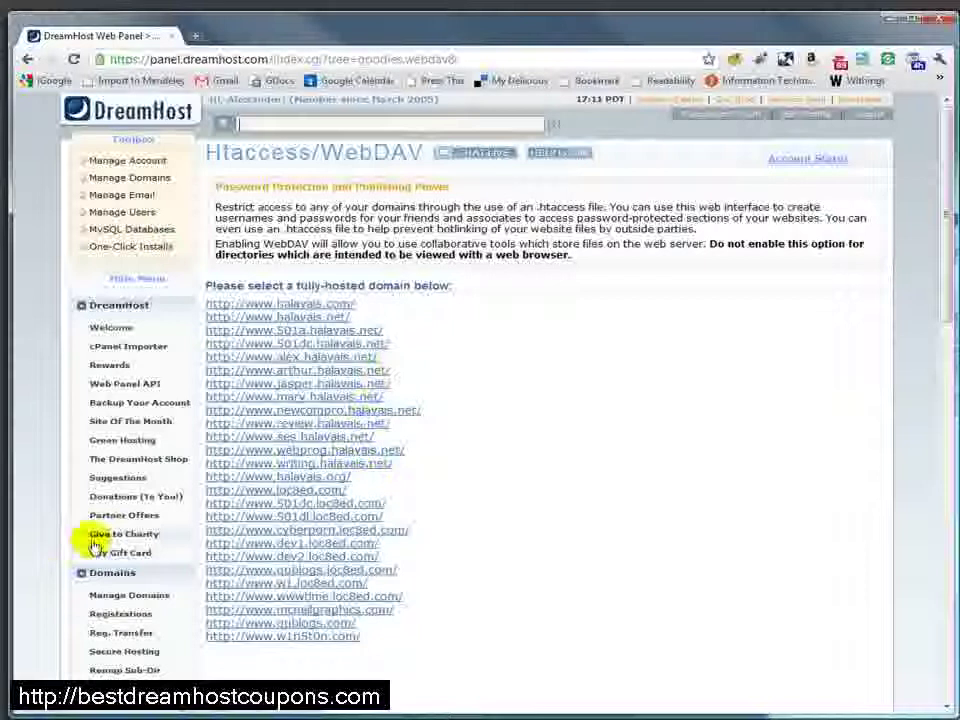
scroll(88, 542, down, 4)
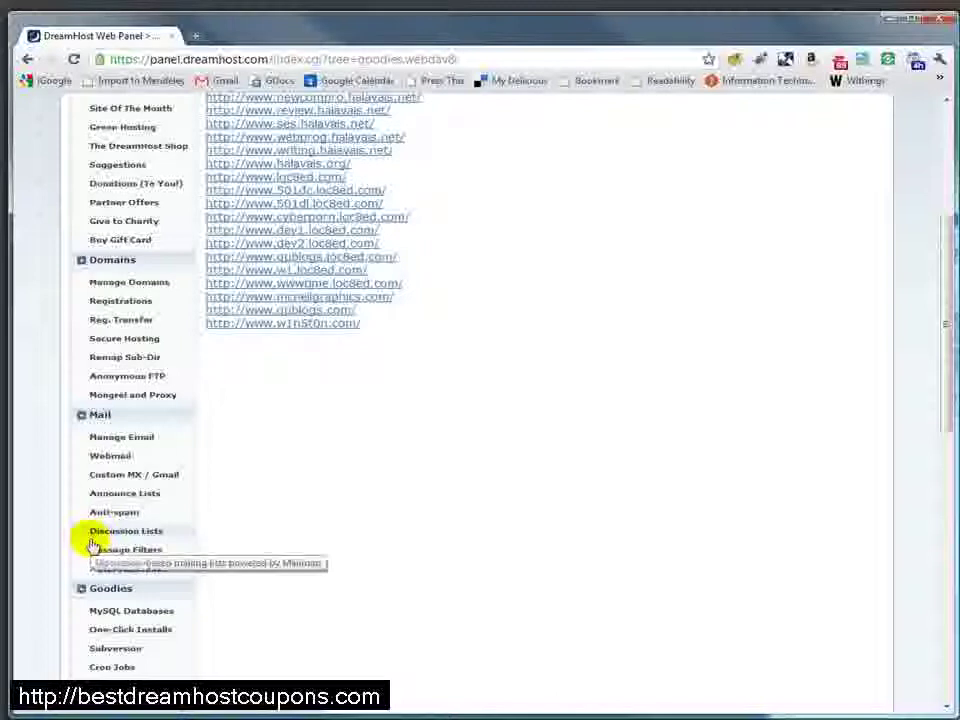
scroll(34, 540, down, 5)
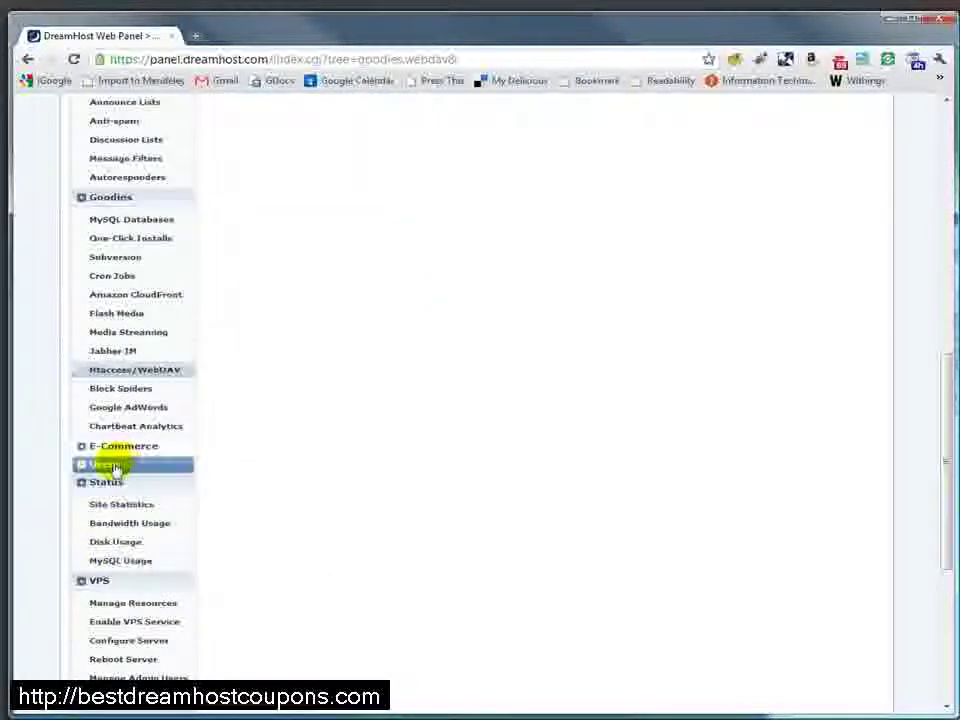
click(110, 465)
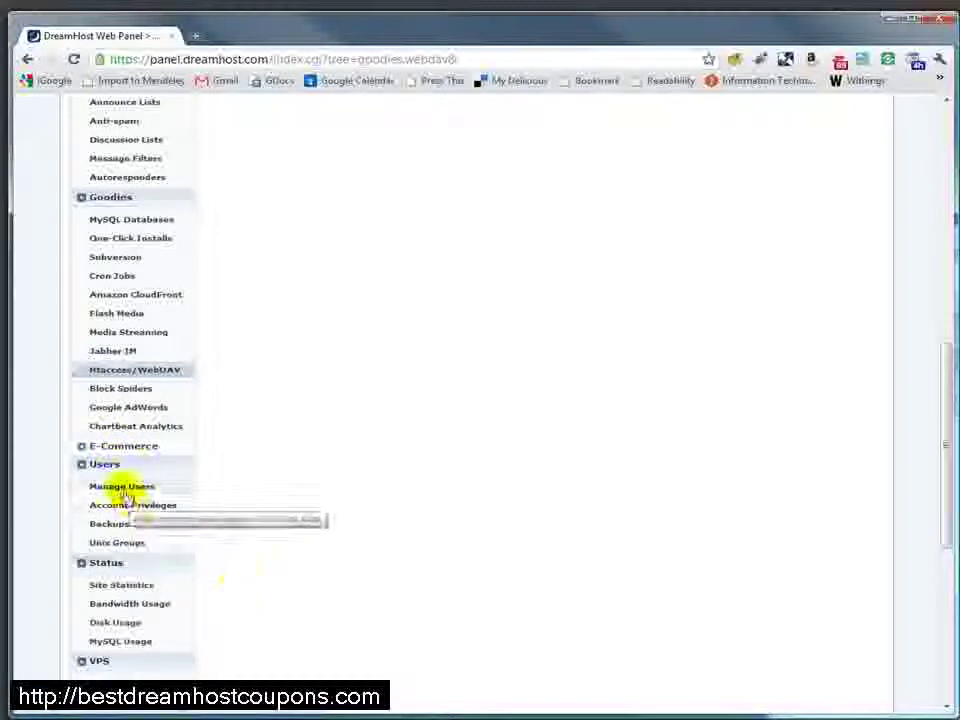
Open Manage Users to list the five shell users, then scroll the sidebar to Support.
click(123, 487)
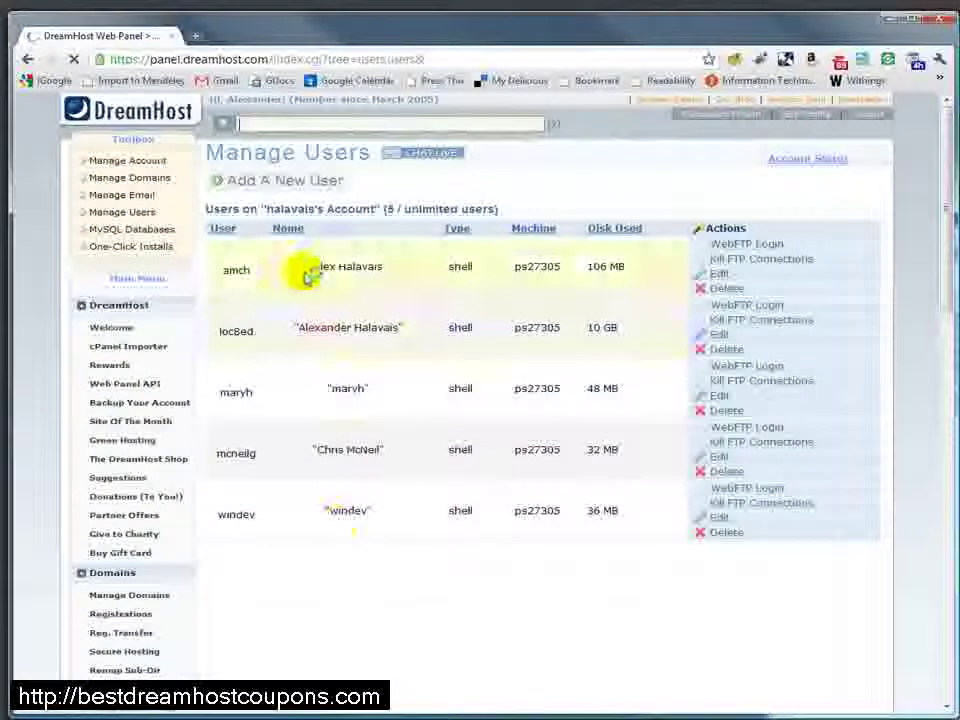
scroll(90, 500, down, 3)
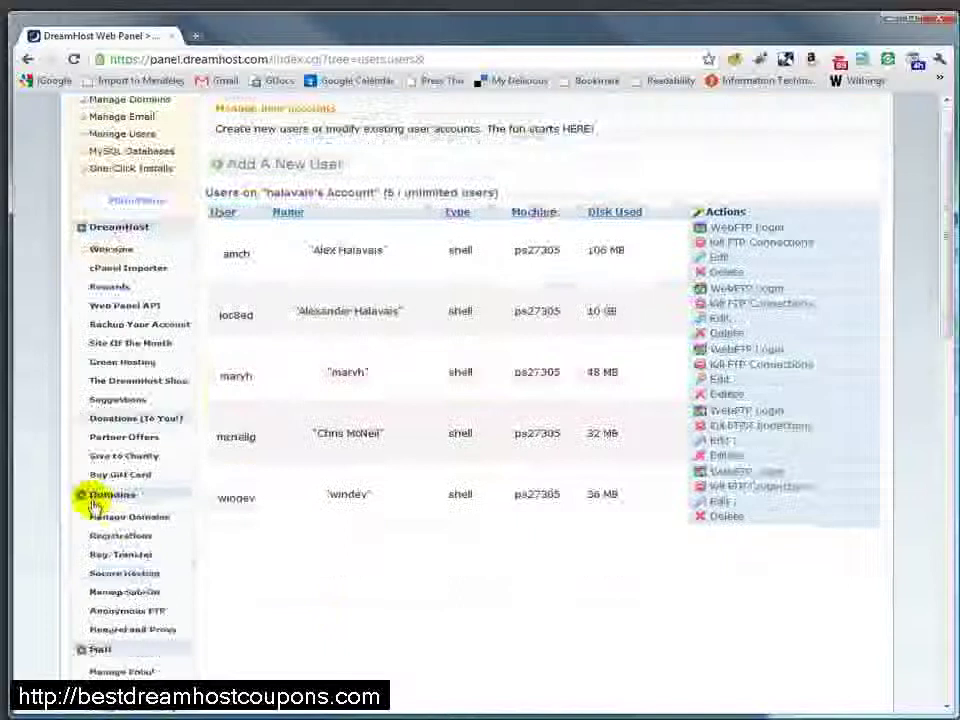
scroll(92, 507, down, 1)
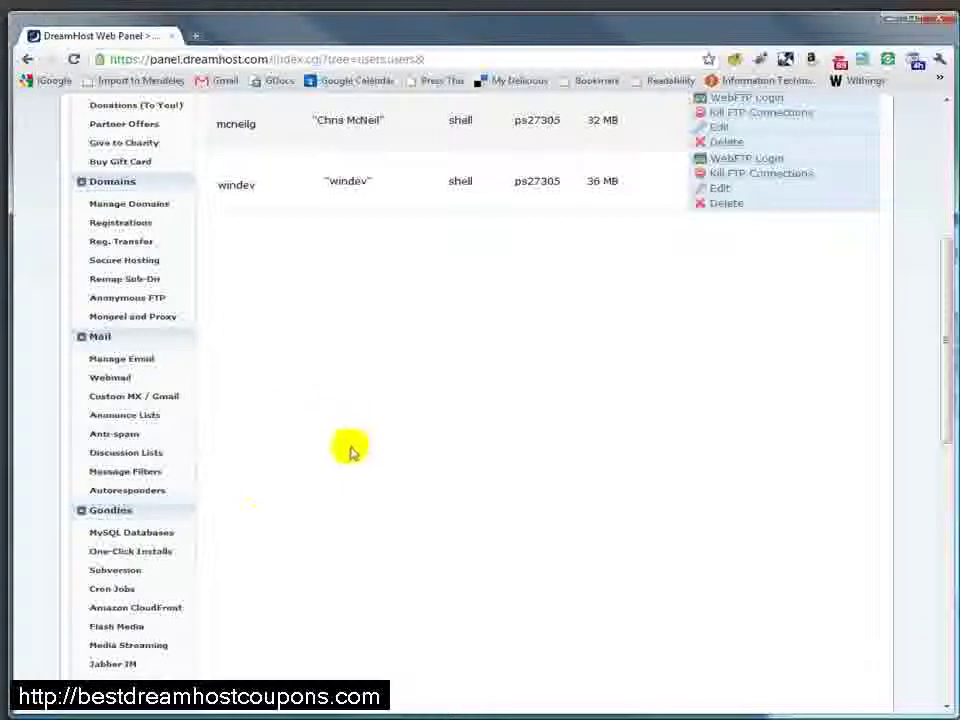
scroll(320, 480, down, 2)
scroll(314, 503, down, 3)
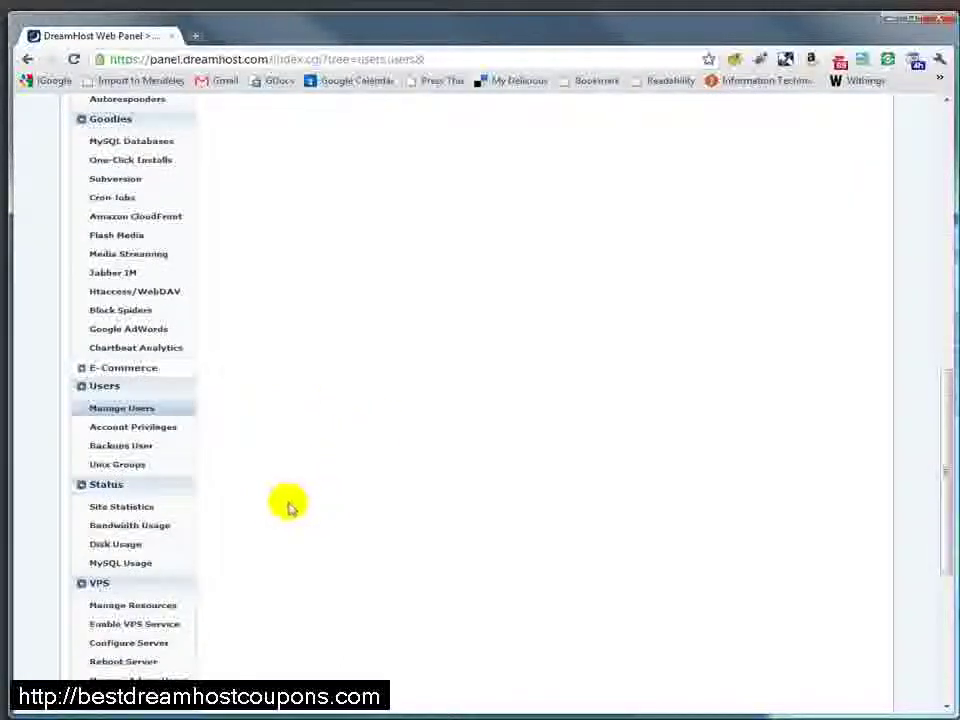
scroll(192, 516, down, 2)
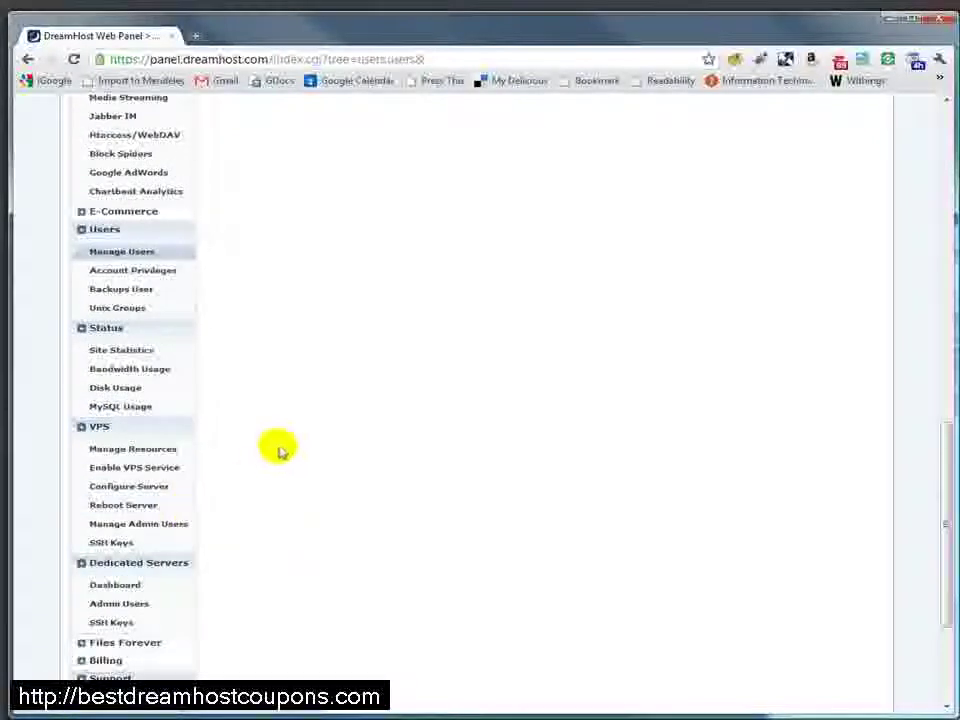
scroll(251, 504, down, 2)
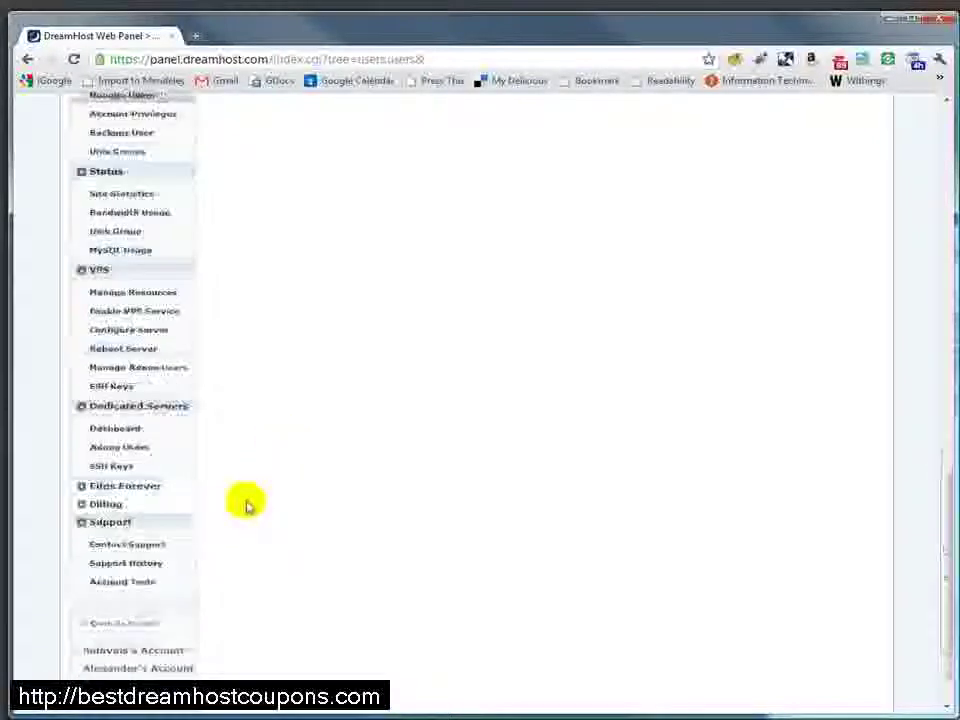
Open Contact Support from the Support section of the sidebar.
click(112, 545)
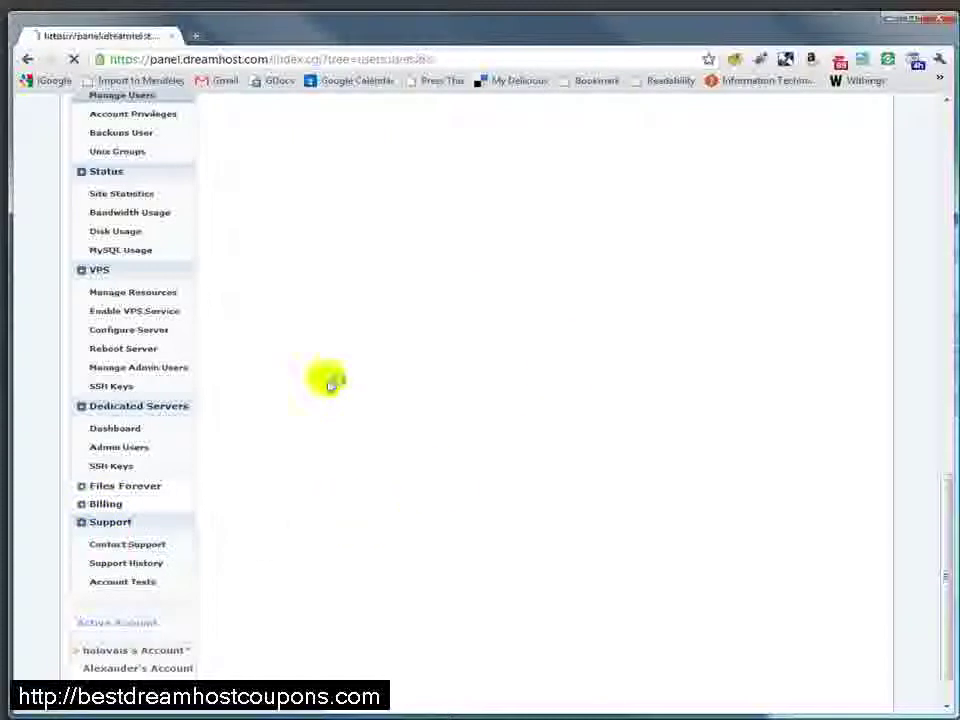